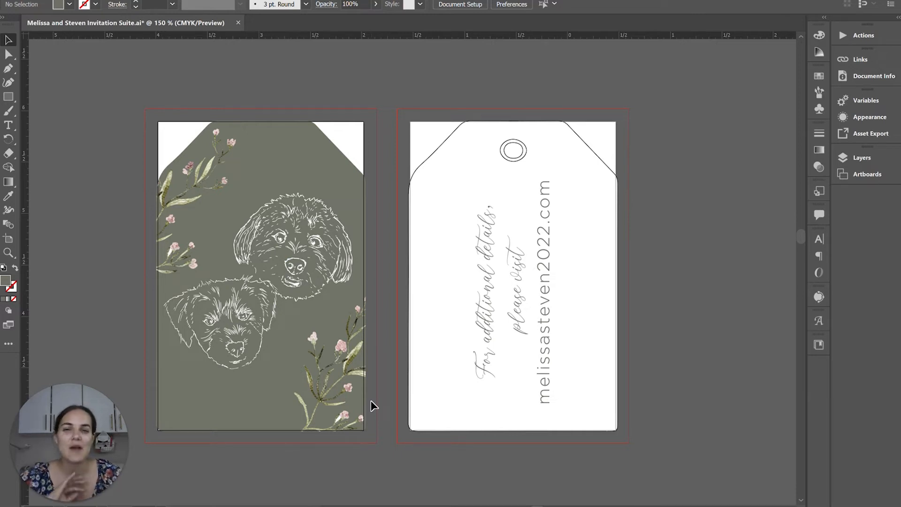
{"action": "left_click", "coordinate": [297, 146]}
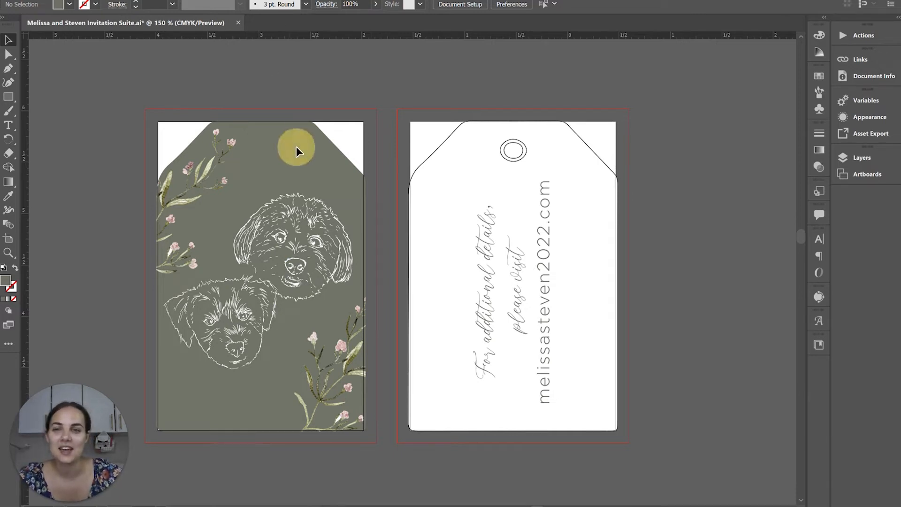
{"action": "left_click", "coordinate": [327, 138]}
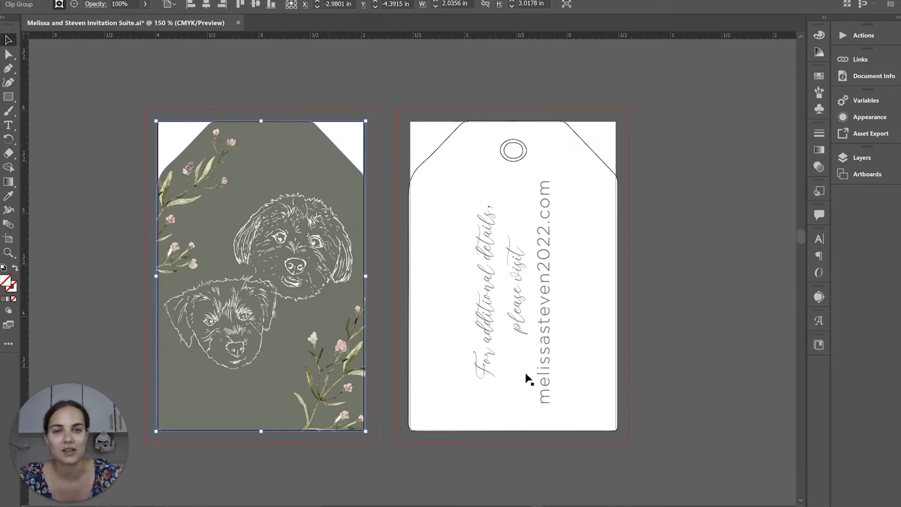
{"action": "left_click", "coordinate": [516, 165]}
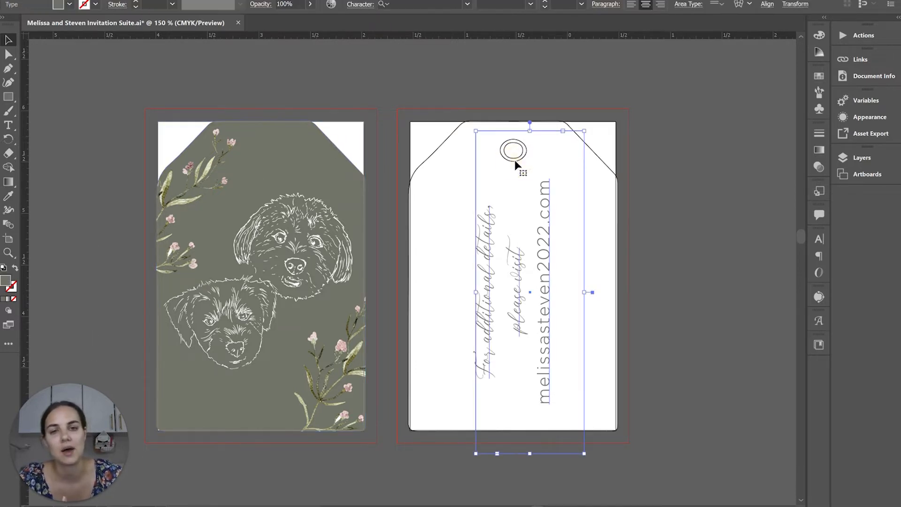
- Delete the tag-shaped outline with its hole from the artboard holding the website text
{"action": "left_click", "coordinate": [604, 168]}
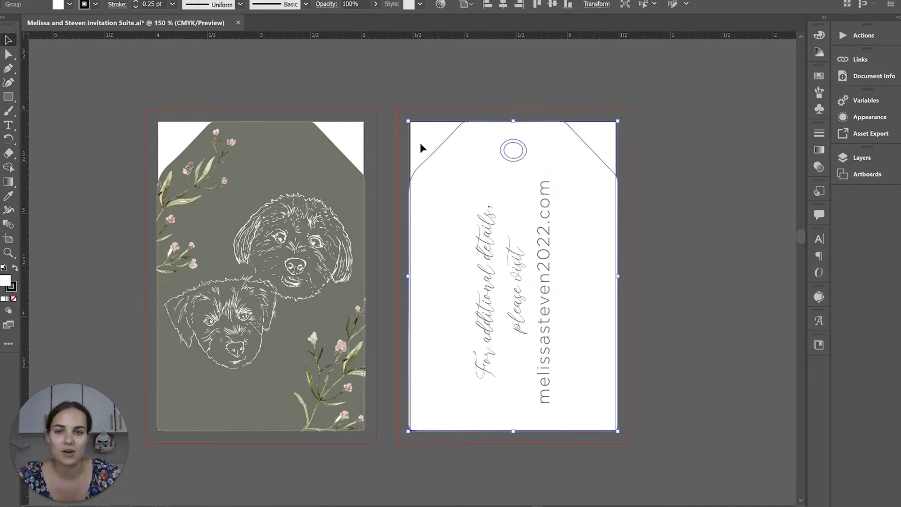
{"action": "left_click_drag", "start_coordinate": [432, 160], "coordinate": [647, 284]}
{"action": "left_click_drag", "start_coordinate": [513, 156], "coordinate": [248, 147]}
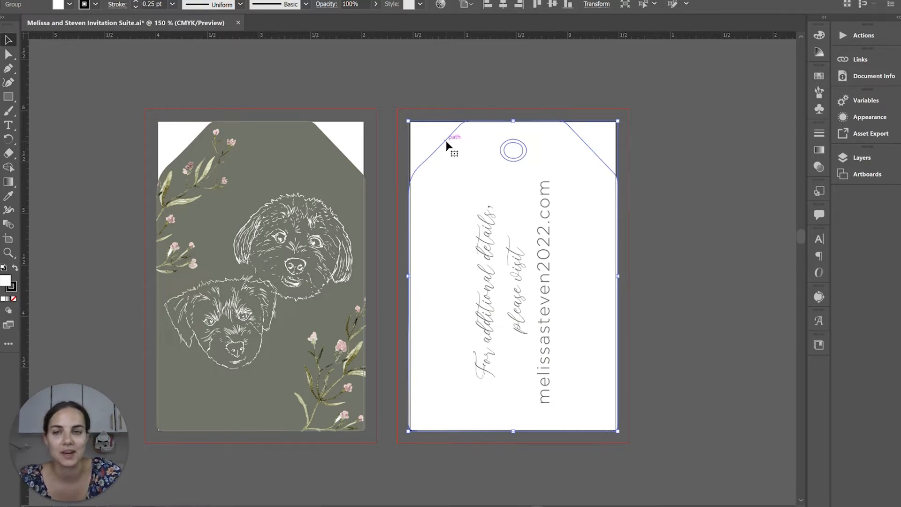
{"action": "key", "text": "Delete"}
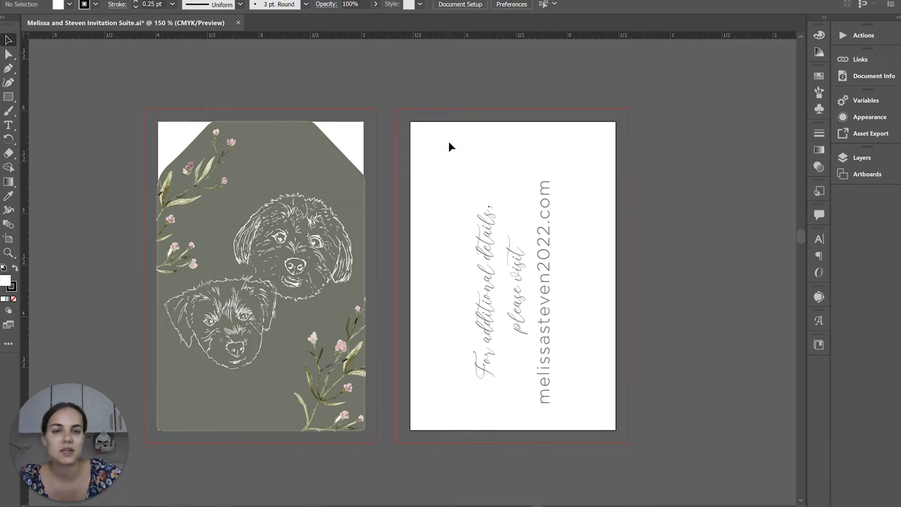
- Draw a rectangle over the dog artboard out to its bleed edges and fill it with the tag's green using the Eyedropper
{"action": "left_click_drag", "start_coordinate": [585, 127], "coordinate": [479, 453]}
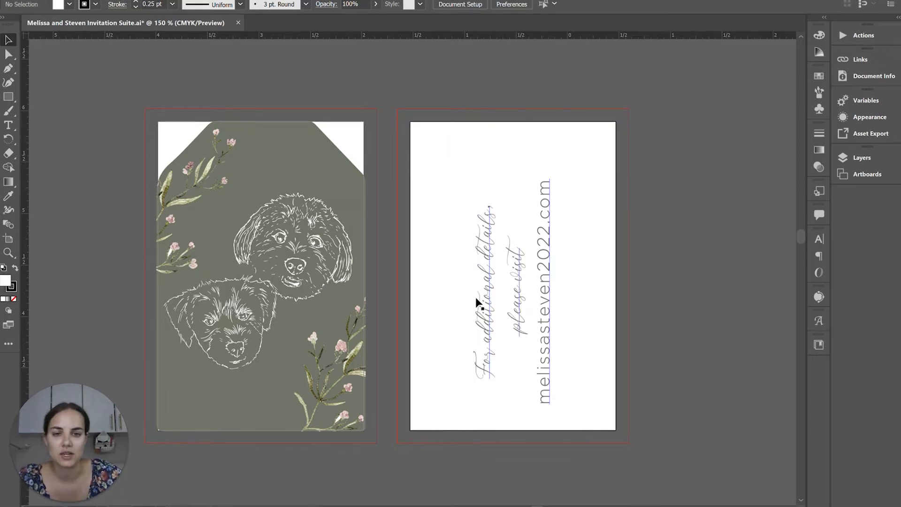
{"action": "left_click", "coordinate": [277, 143]}
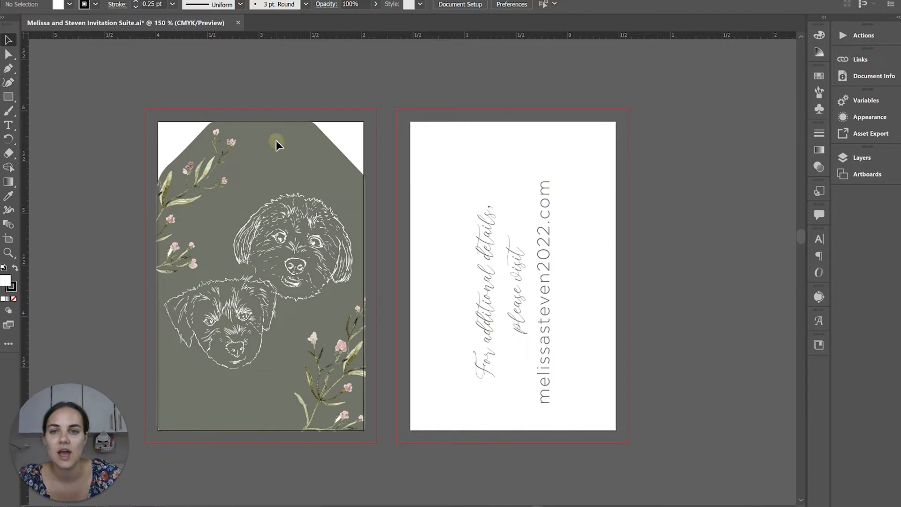
{"action": "left_click", "coordinate": [338, 149]}
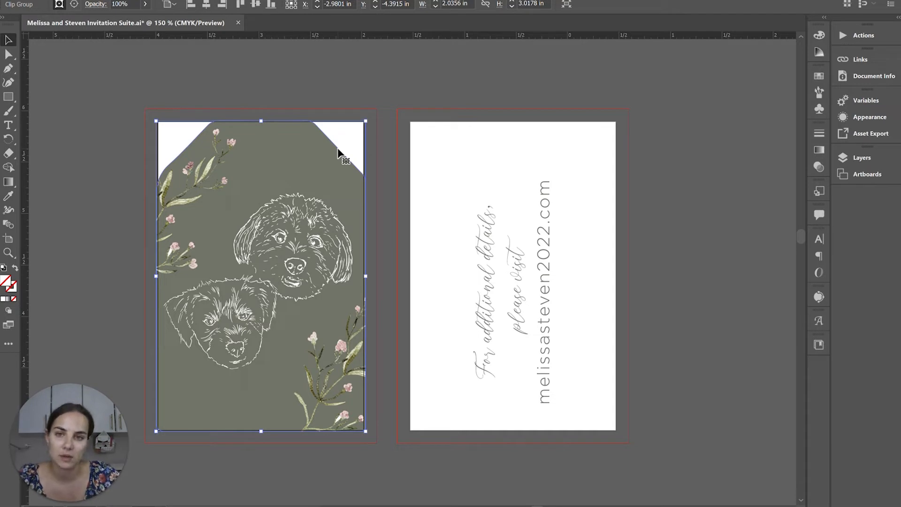
{"action": "left_click", "coordinate": [8, 96]}
{"action": "left_click_drag", "start_coordinate": [147, 110], "coordinate": [375, 442]}
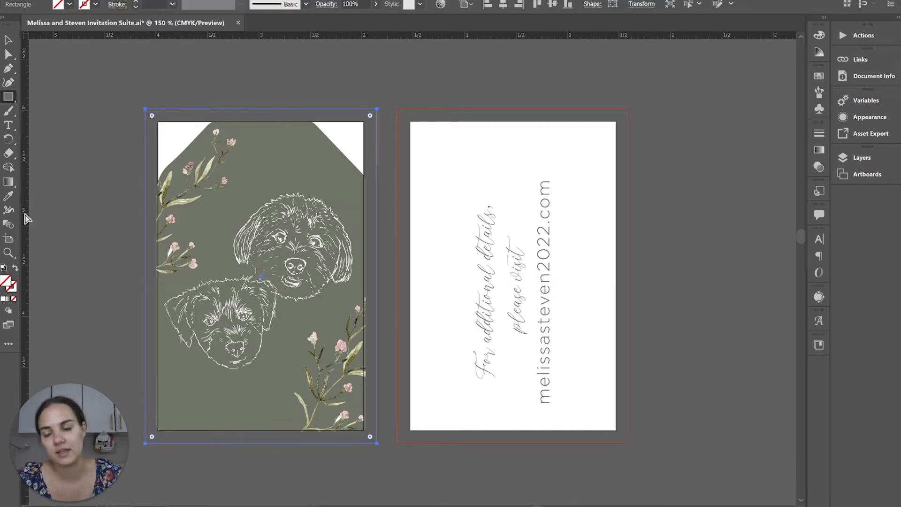
{"action": "left_click", "coordinate": [8, 196]}
{"action": "left_click", "coordinate": [316, 155]}
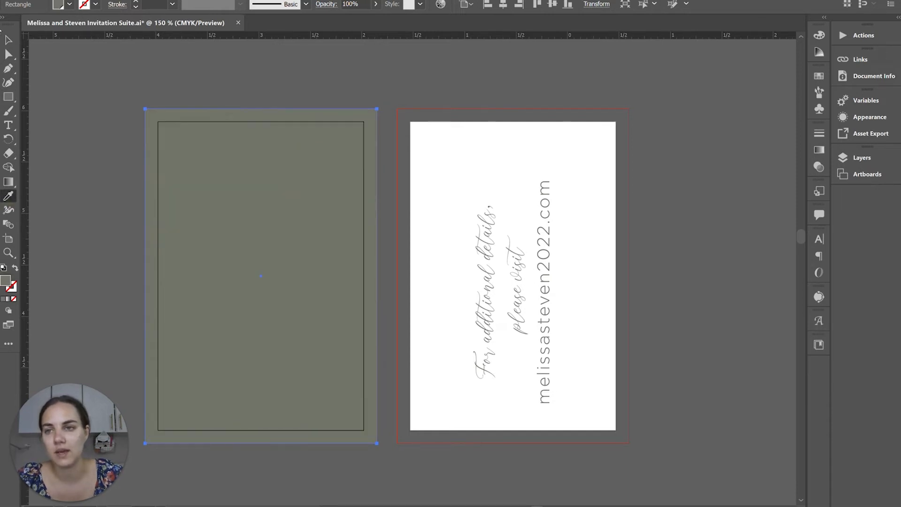
- Send the green bleed rectangle to the back, behind the dog drawings and florals, and deselect it
{"action": "left_click", "coordinate": [8, 39]}
{"action": "right_click", "coordinate": [213, 184]}
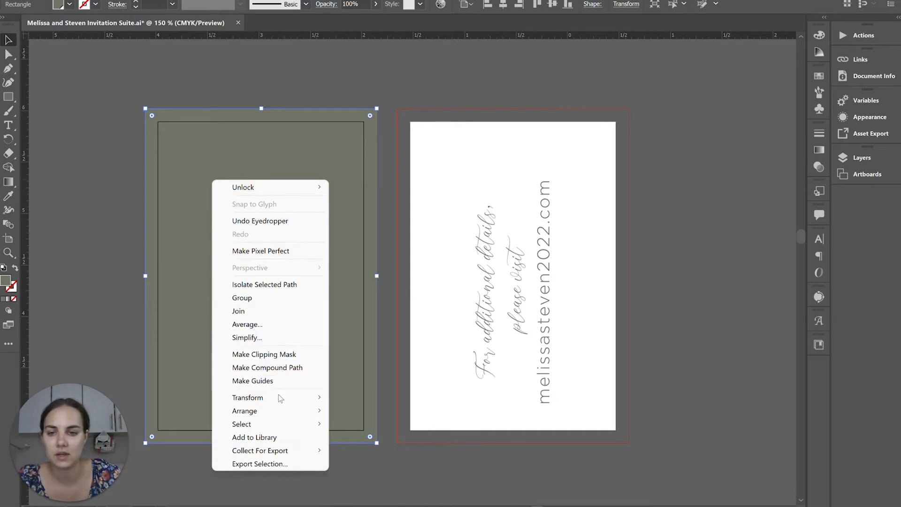
{"action": "left_click", "coordinate": [408, 448]}
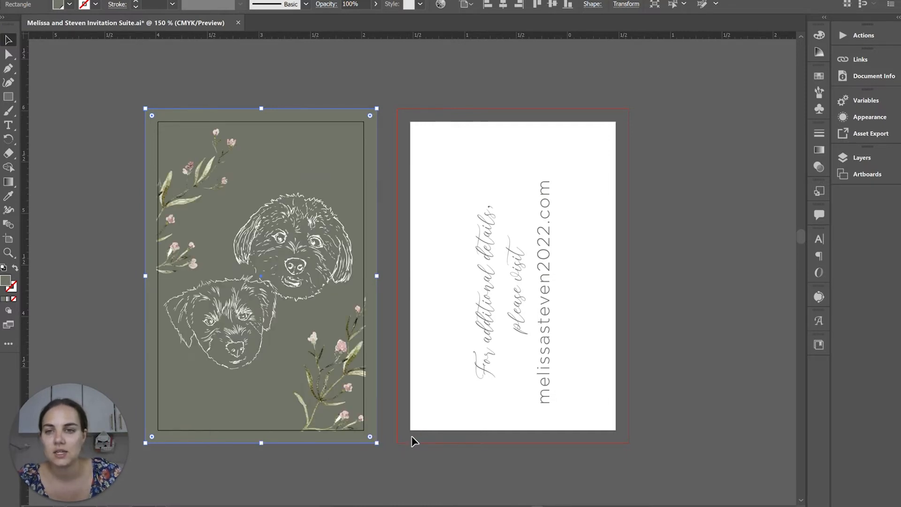
{"action": "left_click", "coordinate": [348, 67]}
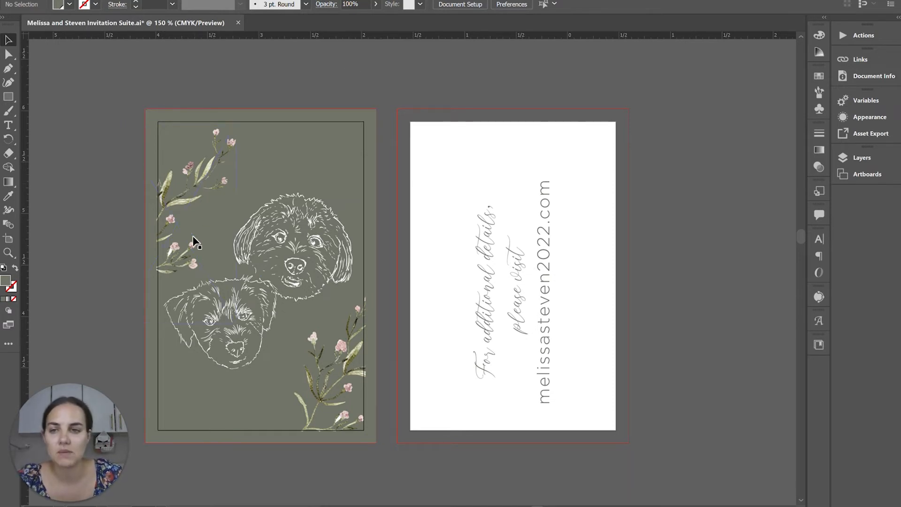
- Move the clipping mask's upper-left anchor points outward past the bleed edge to uncover the upper floral branch
{"action": "left_click", "coordinate": [195, 194]}
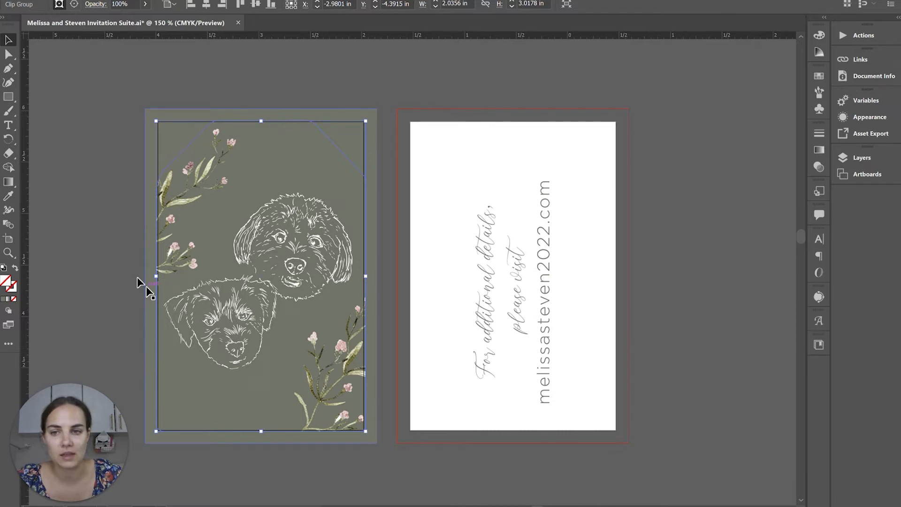
{"action": "left_click", "coordinate": [9, 54]}
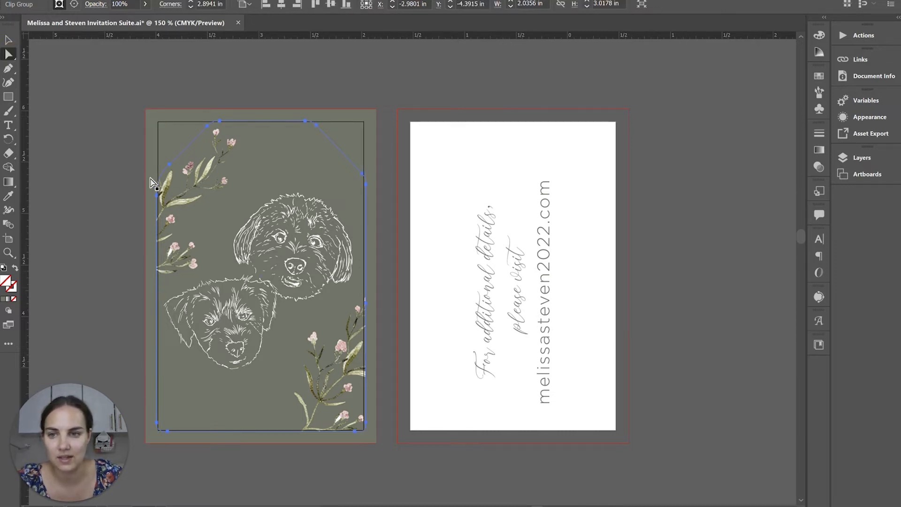
{"action": "left_click_drag", "start_coordinate": [156, 190], "coordinate": [132, 196]}
{"action": "left_click_drag", "start_coordinate": [166, 159], "coordinate": [141, 121]}
{"action": "left_click_drag", "start_coordinate": [209, 128], "coordinate": [208, 99]}
- Extend the clipping mask's lower-right anchor points past the bleed edges to uncover the lower floral branch, and deselect the mask
{"action": "left_click_drag", "start_coordinate": [366, 304], "coordinate": [381, 308]}
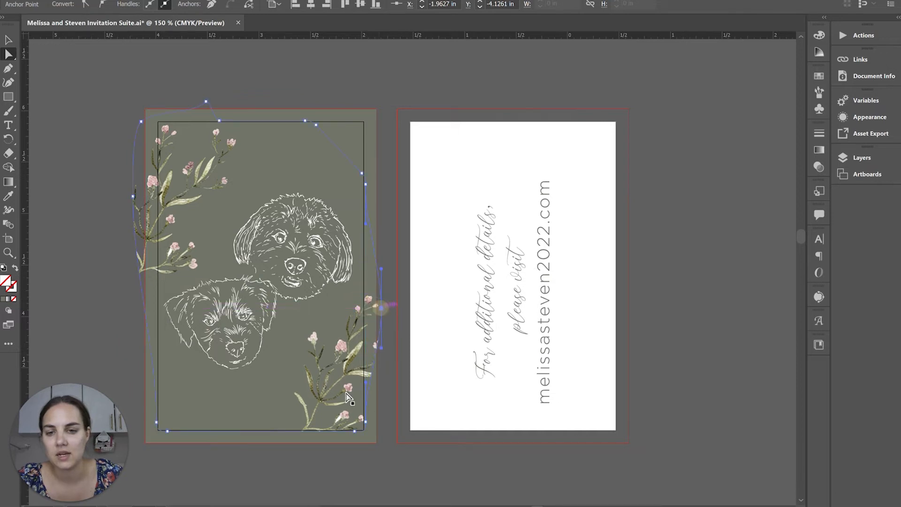
{"action": "left_click_drag", "start_coordinate": [365, 422], "coordinate": [342, 459]}
{"action": "left_click", "coordinate": [352, 431]}
{"action": "left_click", "coordinate": [355, 431]}
{"action": "left_click", "coordinate": [408, 463]}
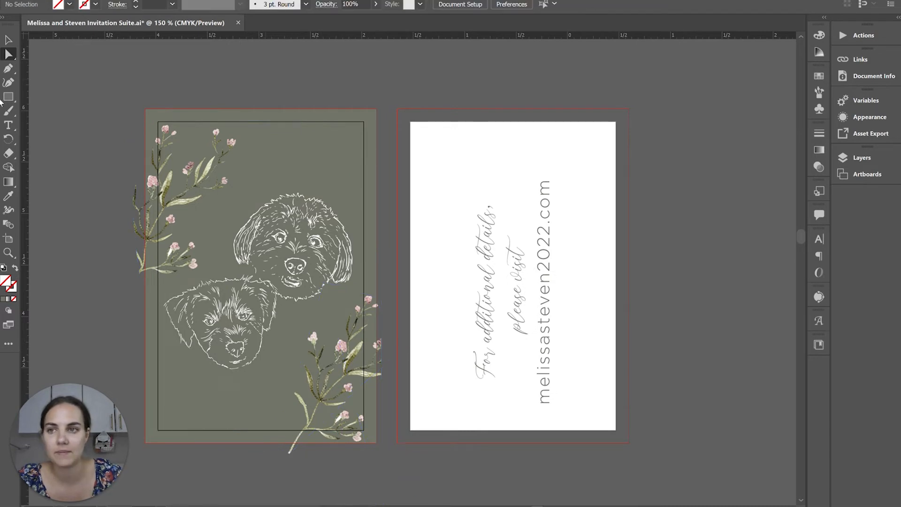
- Convert the vertical website text on the white artboard to outlines and deselect it
{"action": "left_click", "coordinate": [8, 40]}
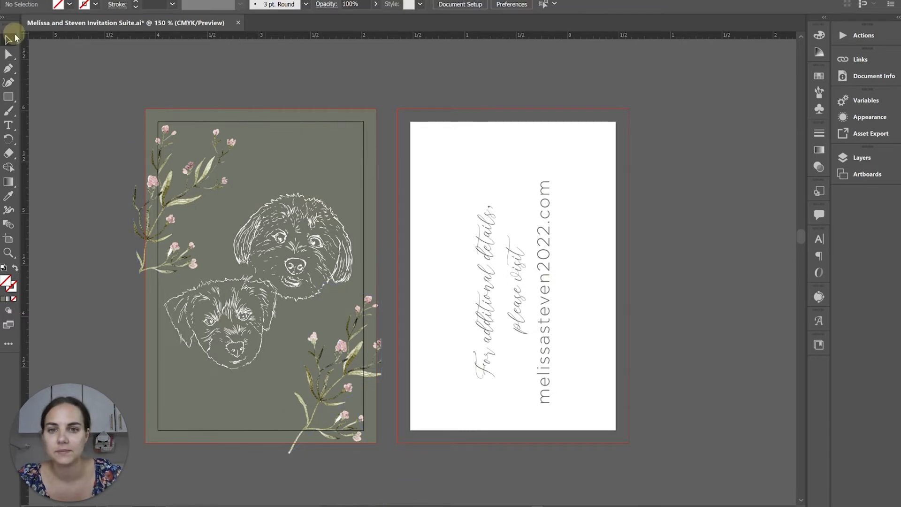
{"action": "left_click", "coordinate": [490, 275]}
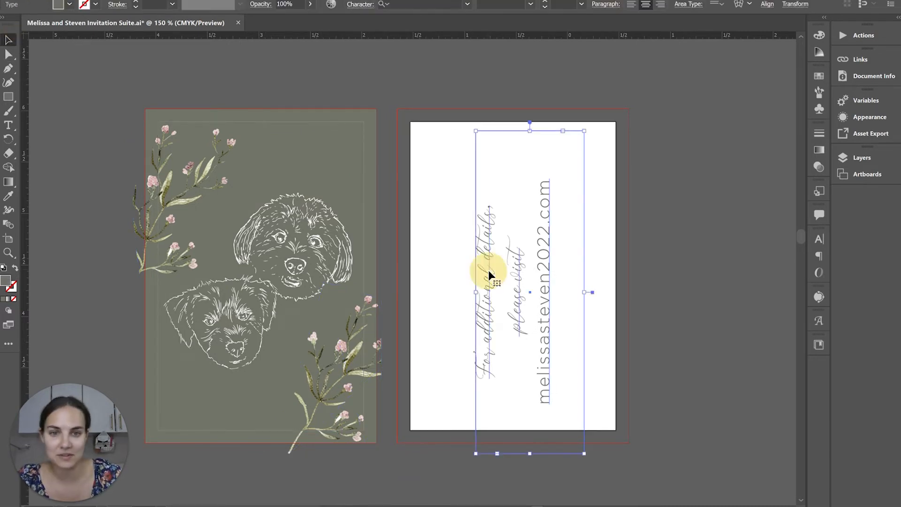
{"action": "right_click", "coordinate": [512, 284]}
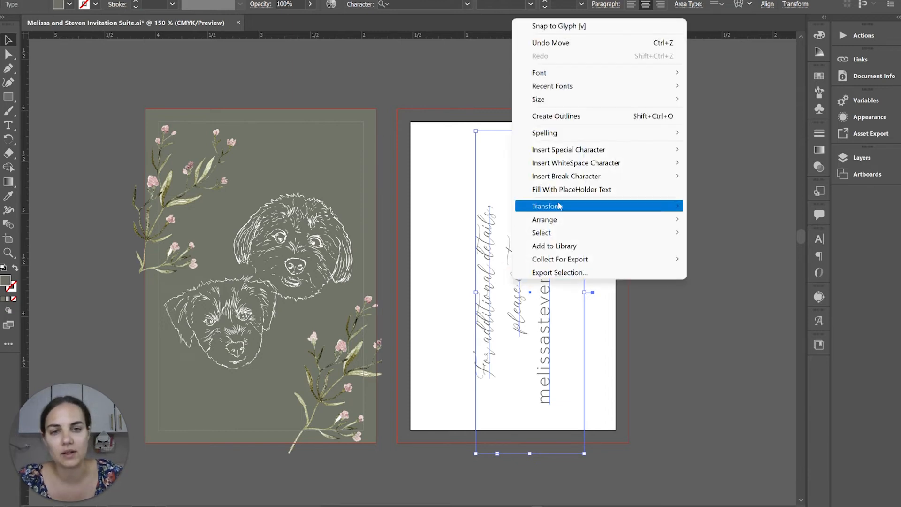
{"action": "left_click", "coordinate": [575, 117]}
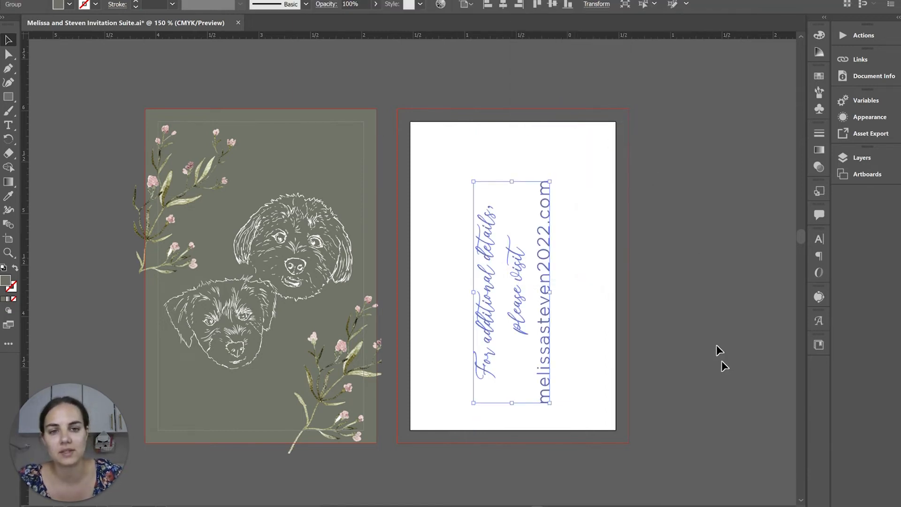
{"action": "left_click", "coordinate": [714, 315]}
- Display the artboard numbers, and start saving the document as a separate file in a new folder named Print Ready
{"action": "left_click", "coordinate": [9, 238]}
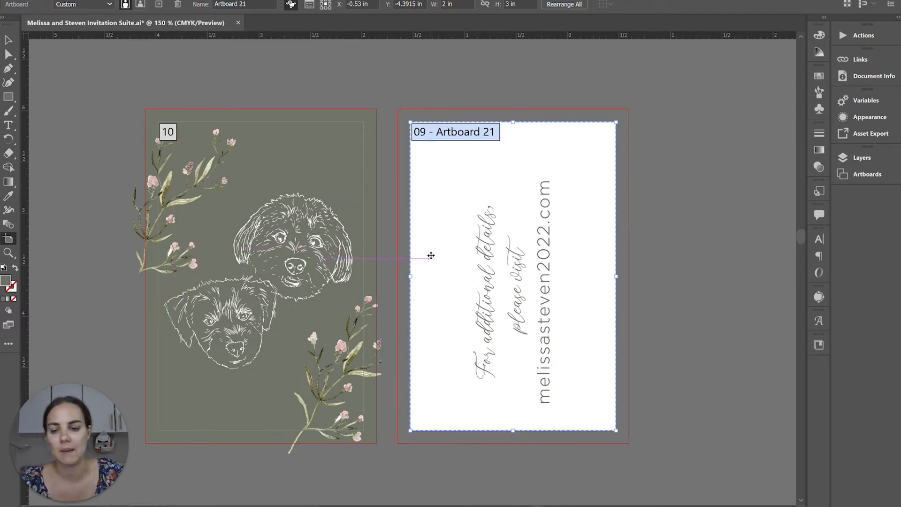
{"action": "left_click", "coordinate": [57, 0]}
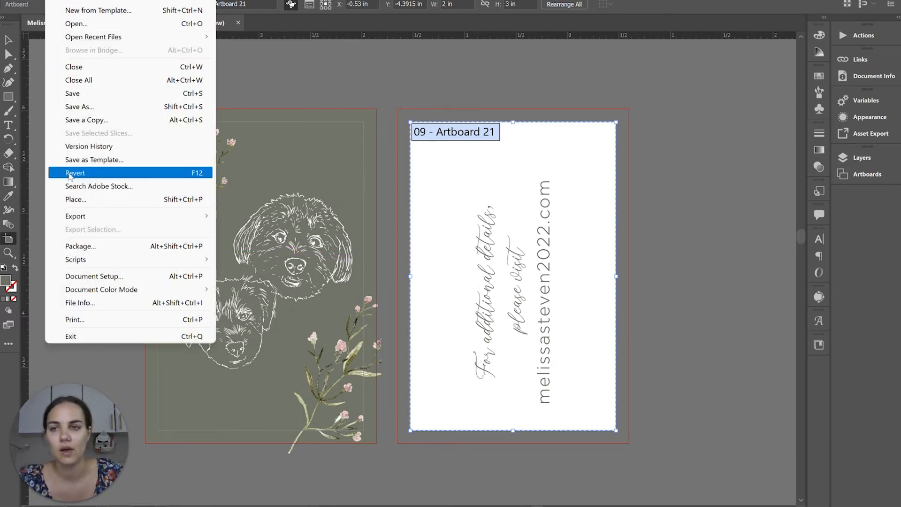
{"action": "left_click", "coordinate": [80, 121]}
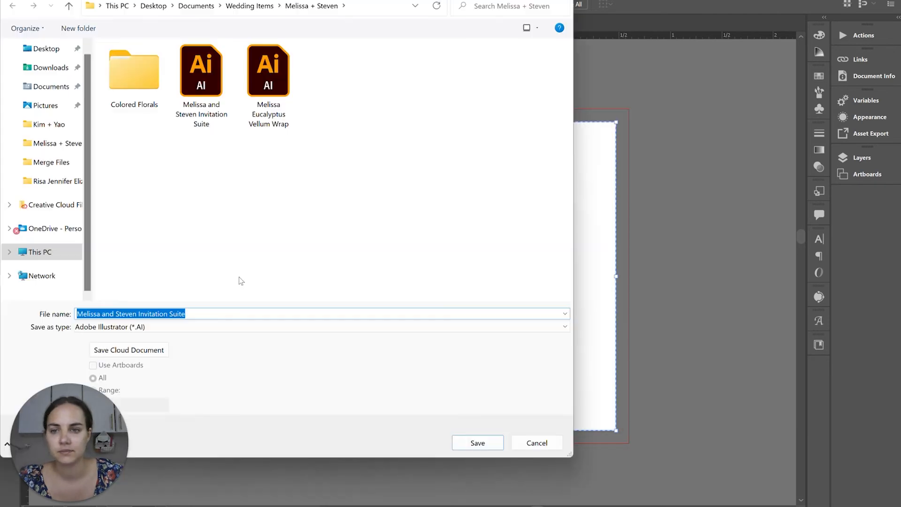
{"action": "left_click", "coordinate": [78, 28]}
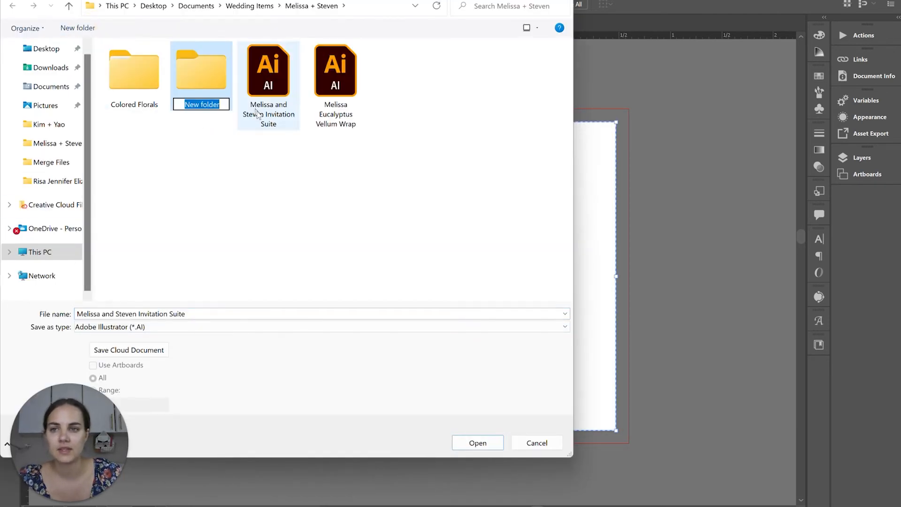
{"action": "type", "text": "Print Ready"}
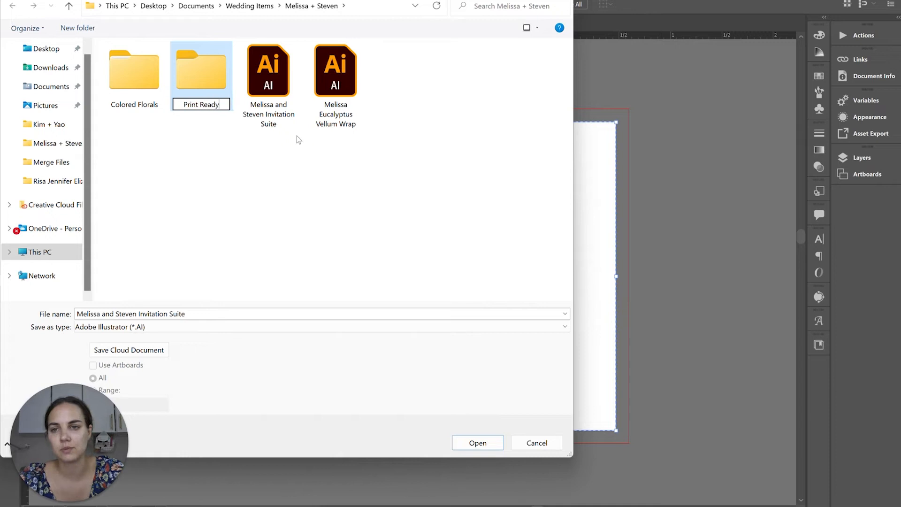
{"action": "left_click", "coordinate": [211, 75]}
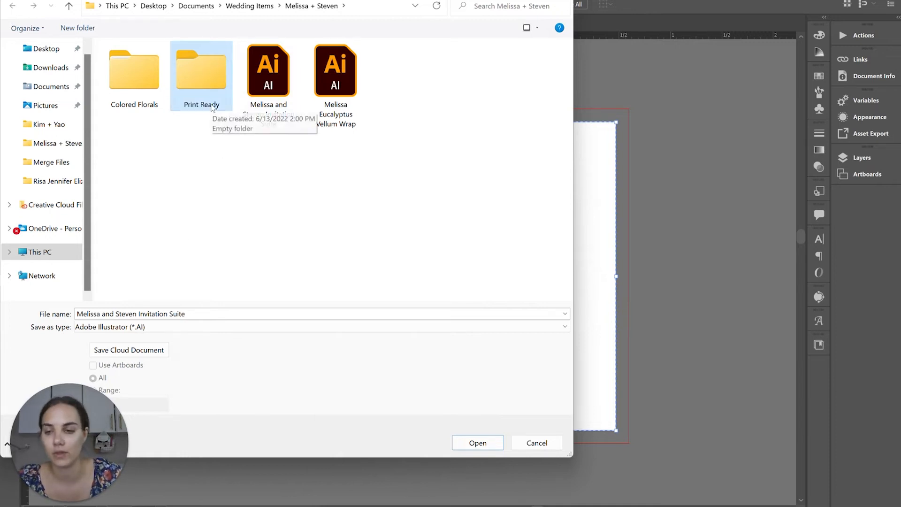
{"action": "double_click", "coordinate": [208, 70]}
- Name the file Tag Front and save it in Adobe PDF format, continuing to the PDF options
{"action": "left_click", "coordinate": [201, 312]}
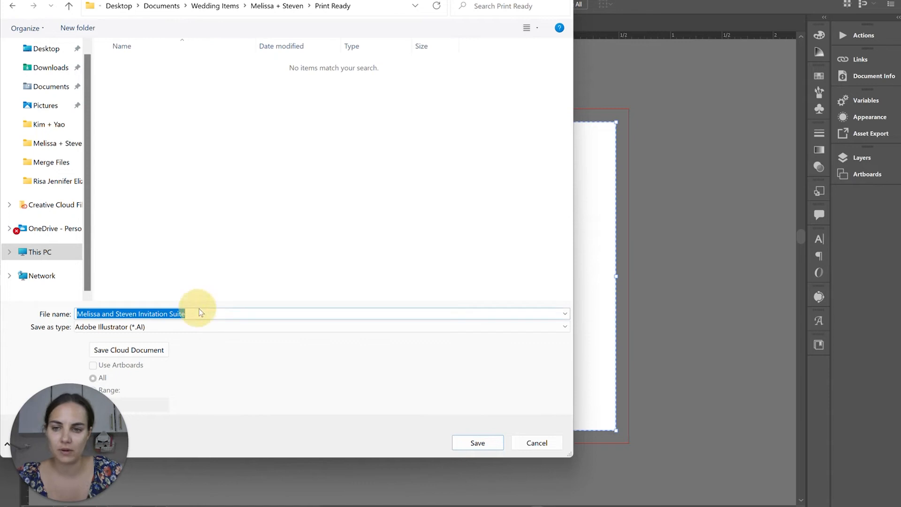
{"action": "type", "text": "Tag"}
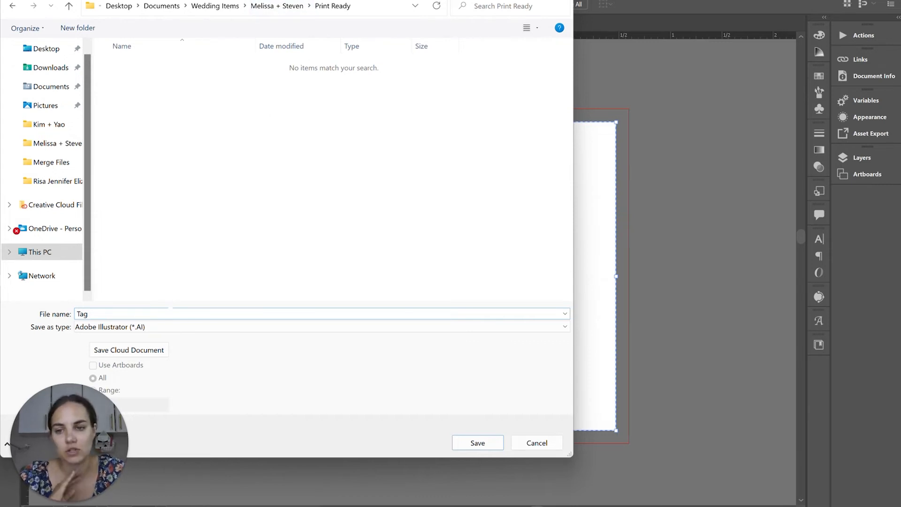
{"action": "type", "text": "Front"}
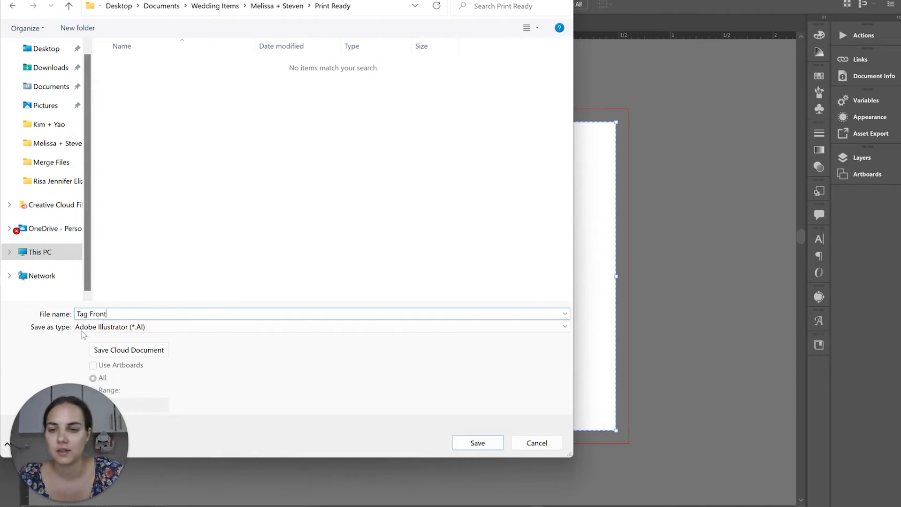
{"action": "left_click", "coordinate": [100, 327]}
{"action": "left_click", "coordinate": [101, 347]}
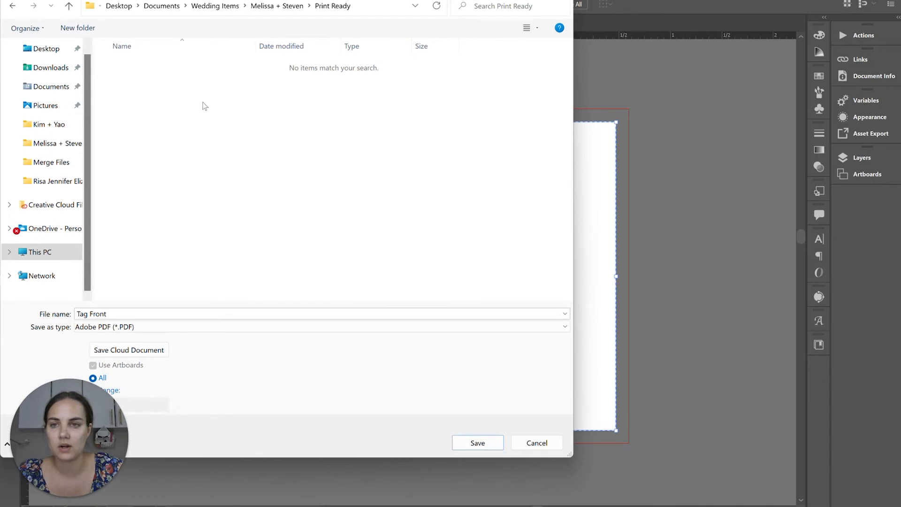
{"action": "key", "text": "Return"}
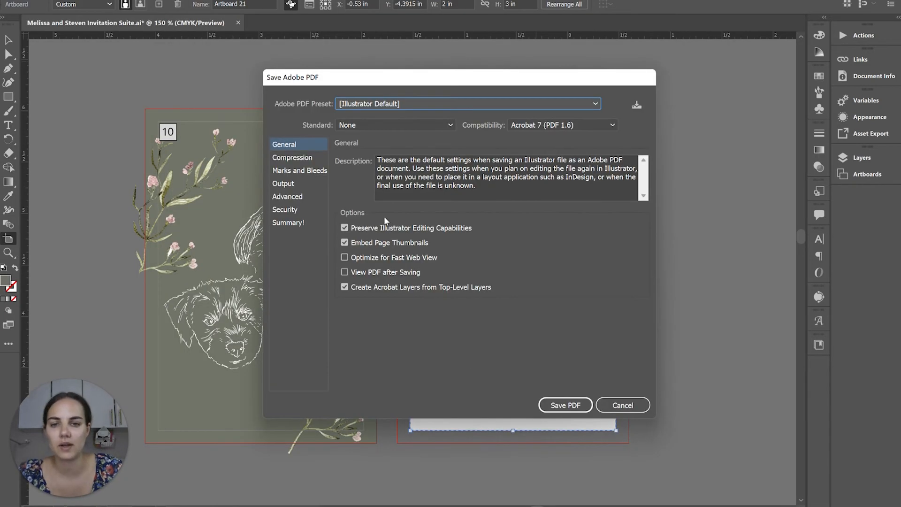
- Turn off Preserve Illustrator Editing Capabilities, check the marks and document bleed settings, and save the PDF
{"action": "left_click", "coordinate": [374, 229]}
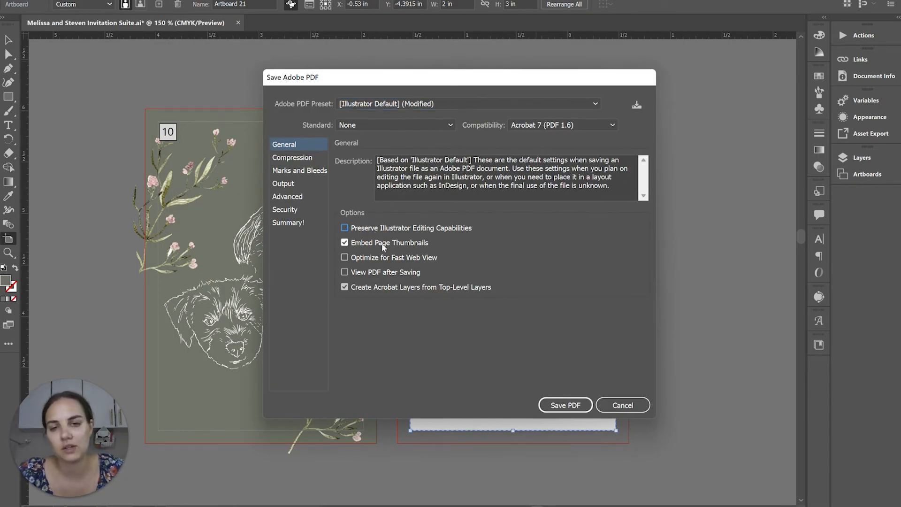
{"action": "left_click", "coordinate": [302, 171]}
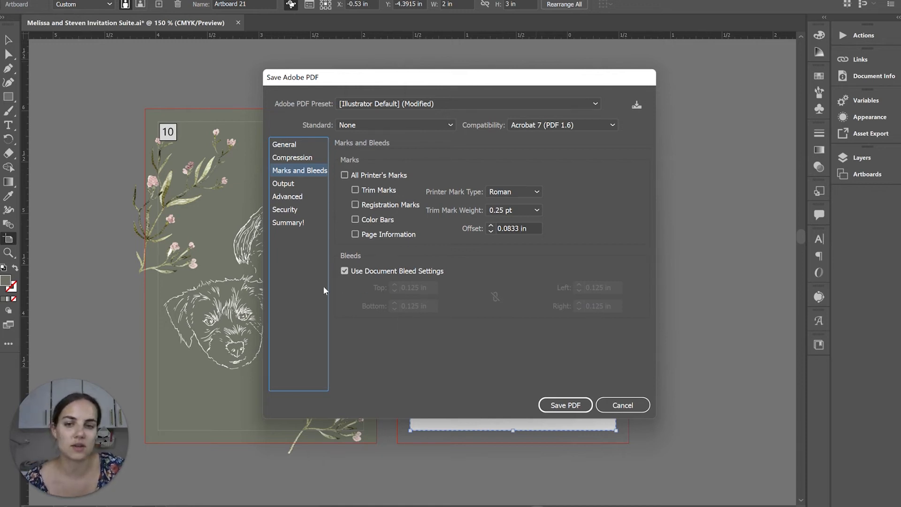
{"action": "left_click", "coordinate": [566, 406]}
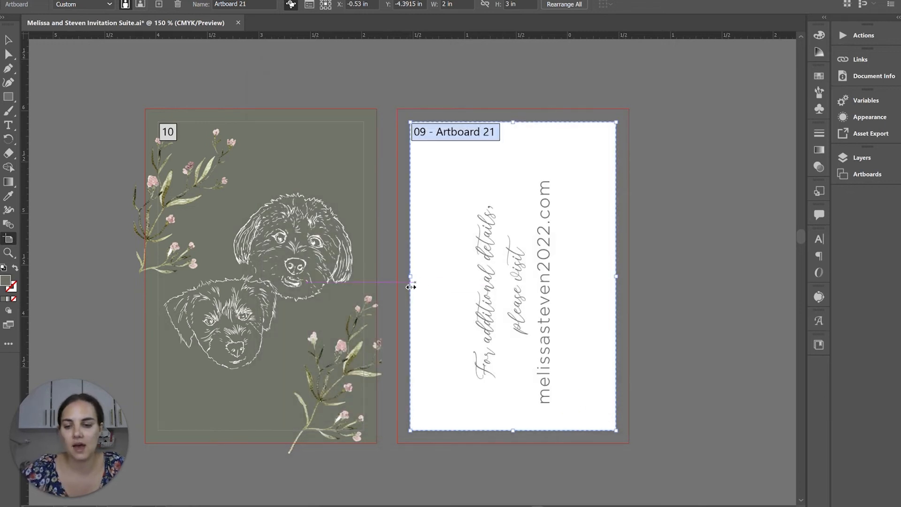
- Start saving the document as another separate file named Tag Back in the Print Ready folder
{"action": "key", "text": "ctrl+shift+s"}
{"action": "type", "text": "Tag Bac"}
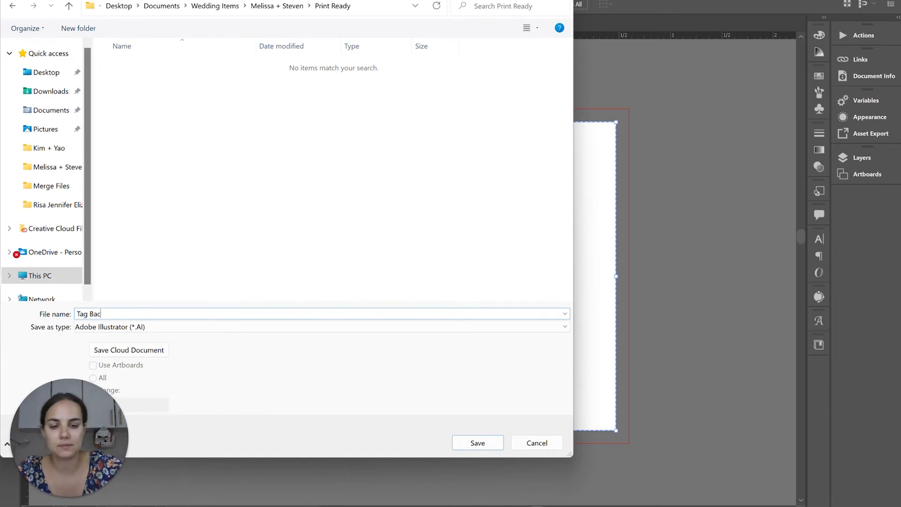
{"action": "type", "text": "k"}
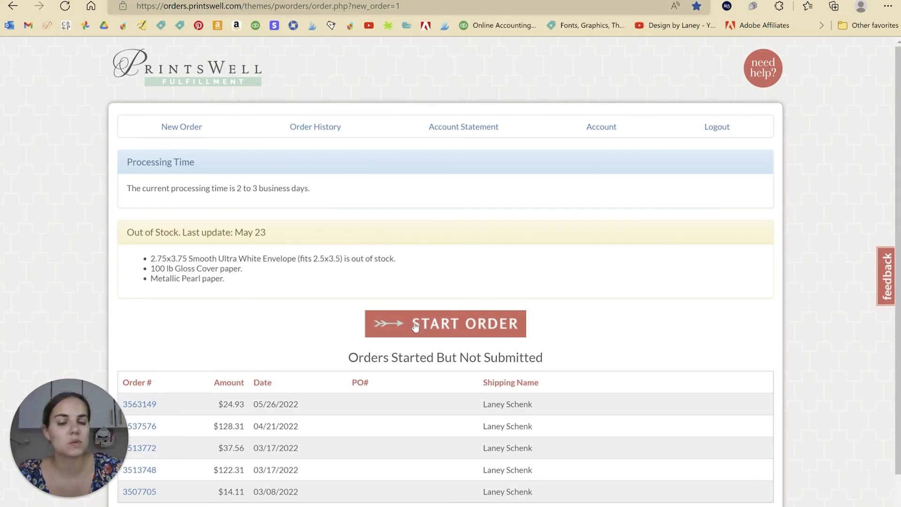
- On the PrintsWell ordering site, start a new order for a Gift Tag in the standard size 2x3.5
{"action": "left_click", "coordinate": [415, 325]}
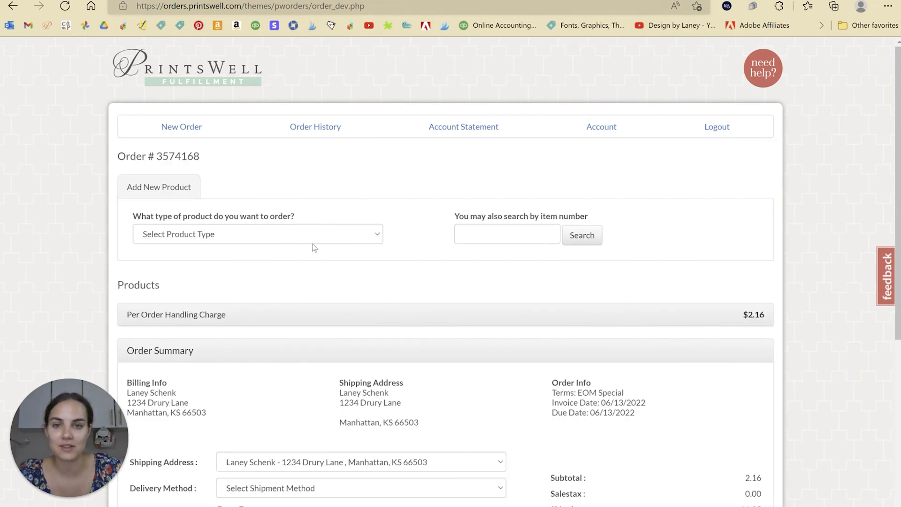
{"action": "left_click", "coordinate": [311, 236]}
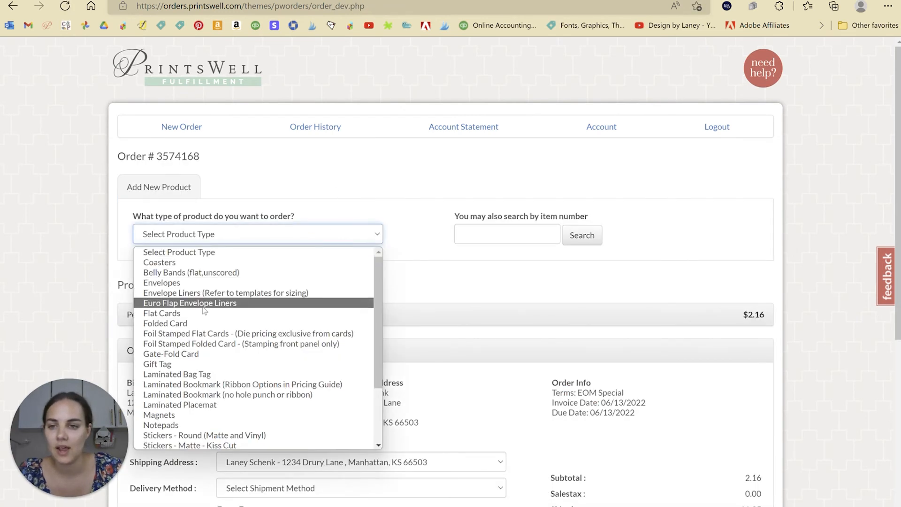
{"action": "left_click", "coordinate": [206, 364]}
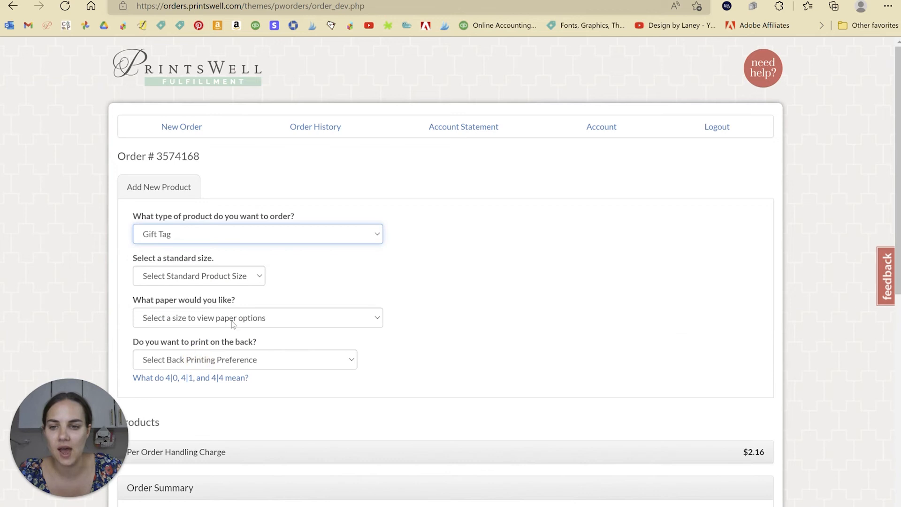
{"action": "left_click", "coordinate": [237, 276]}
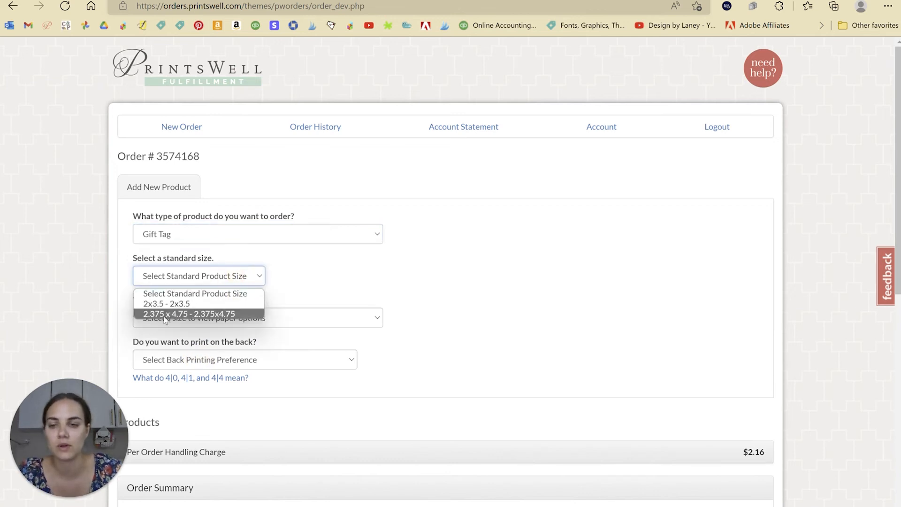
{"action": "left_click", "coordinate": [169, 304]}
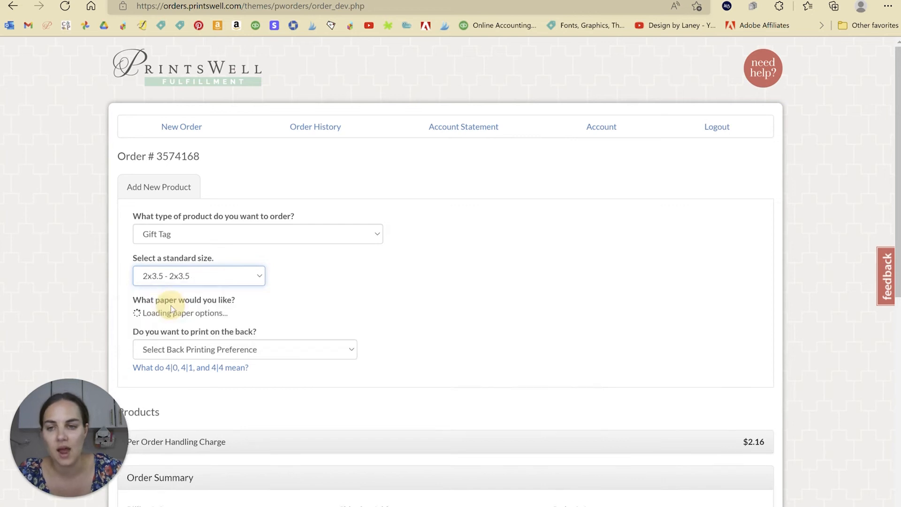
- Choose 100 Eggshell Ultra White paper and full color printing on the back (4|4) for the gift tag
{"action": "left_click", "coordinate": [230, 323]}
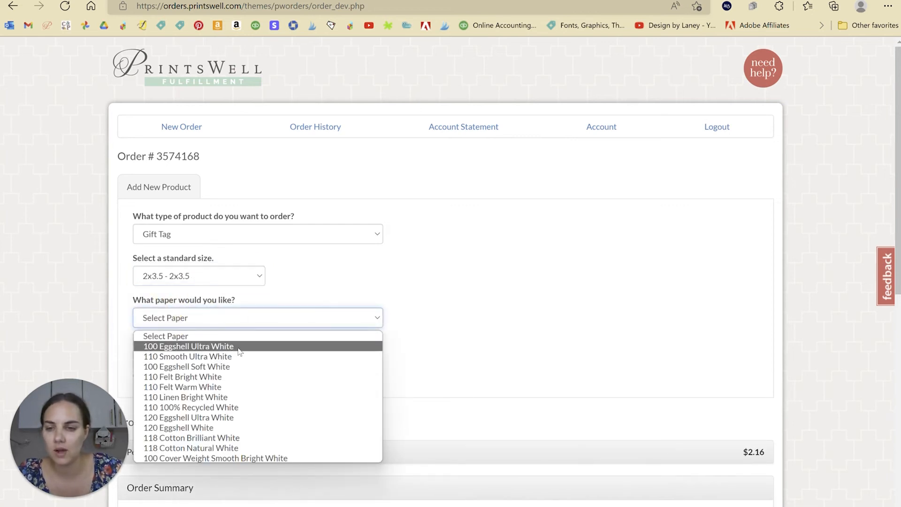
{"action": "left_click", "coordinate": [215, 347]}
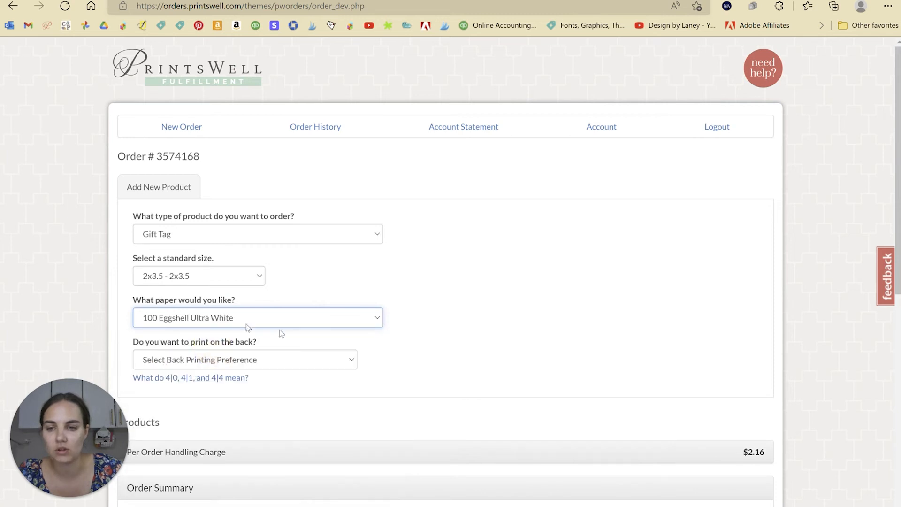
{"action": "scroll", "coordinate": [348, 308], "scroll_direction": "down", "scroll_amount": 3}
{"action": "scroll", "coordinate": [332, 280], "scroll_direction": "up", "scroll_amount": 2}
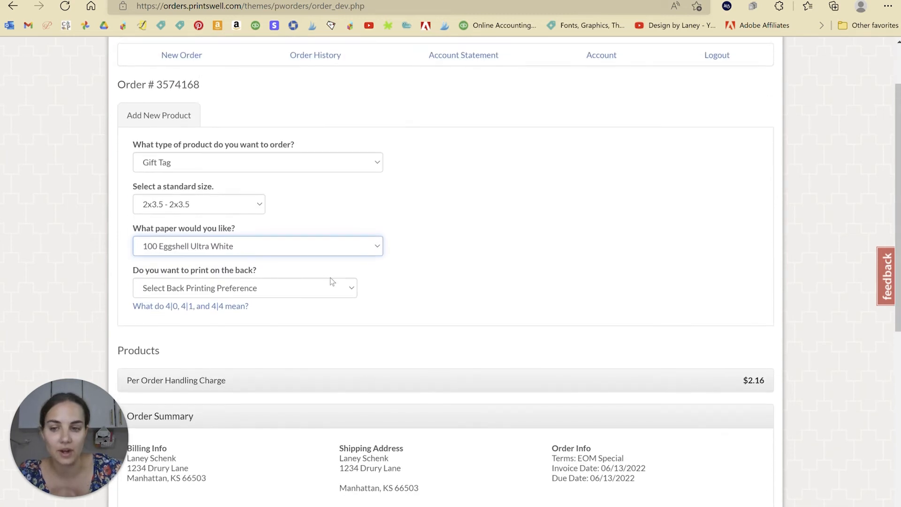
{"action": "left_click", "coordinate": [295, 288]}
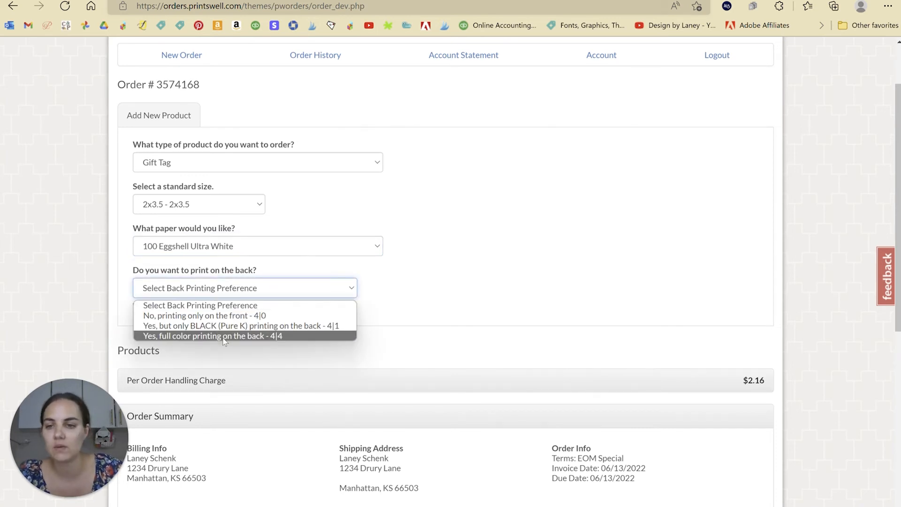
{"action": "left_click", "coordinate": [189, 337]}
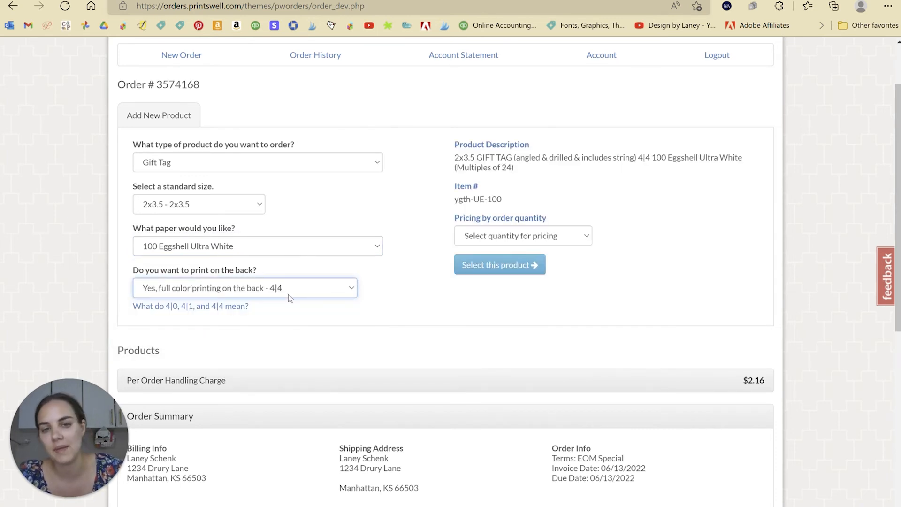
- Set the order quantity to 96 and select this gift tag product for the order
{"action": "left_click", "coordinate": [492, 233]}
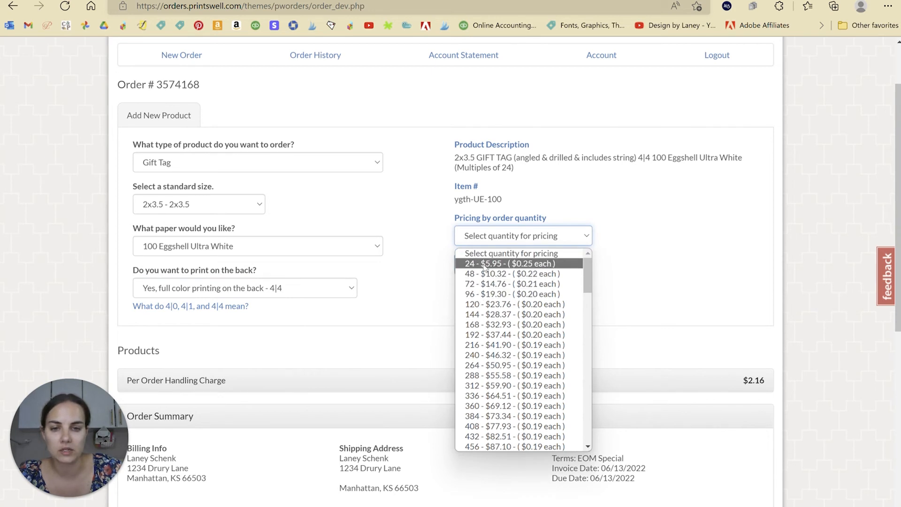
{"action": "left_click", "coordinate": [476, 296]}
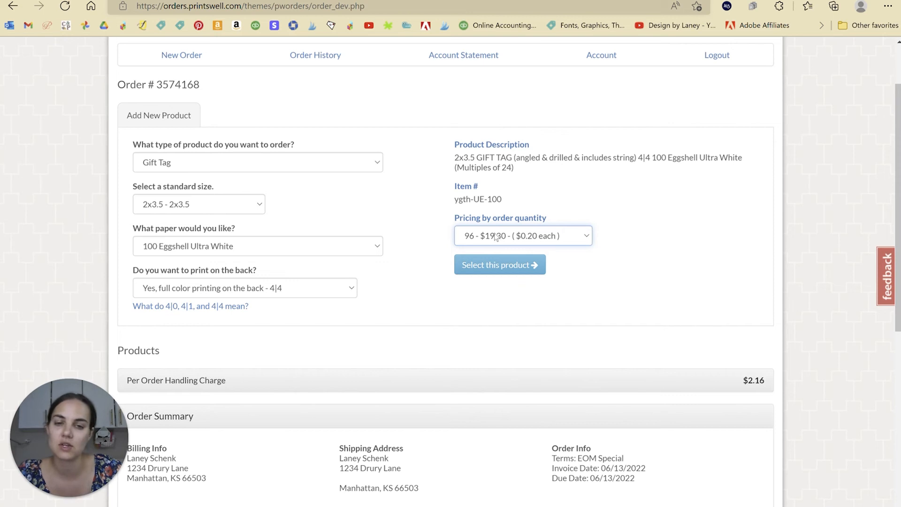
{"action": "left_click", "coordinate": [469, 264]}
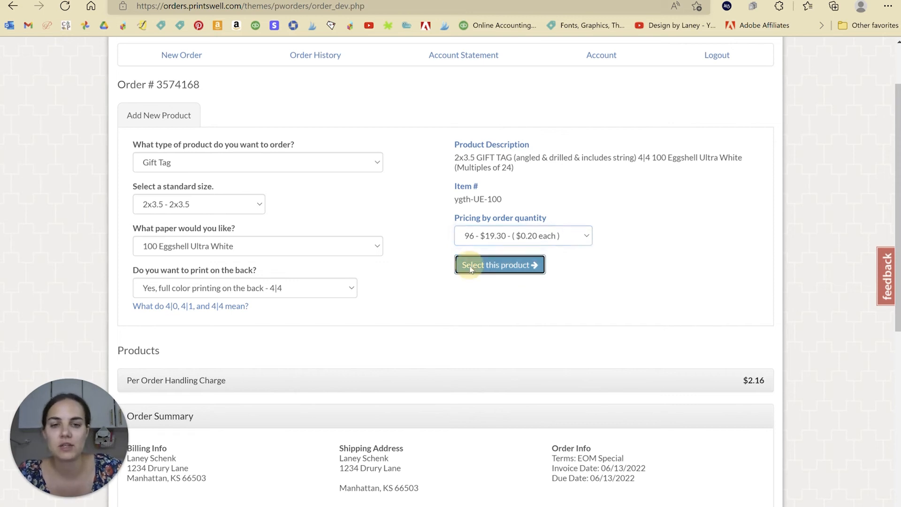
- Upload the Tag Front PDF from the Print Ready folder as the front of the product
{"action": "left_click", "coordinate": [407, 371]}
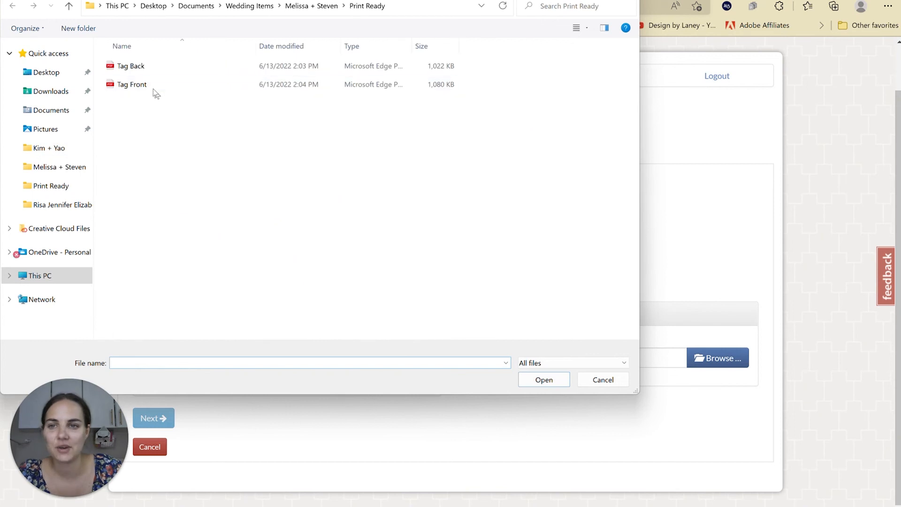
{"action": "left_click", "coordinate": [153, 87]}
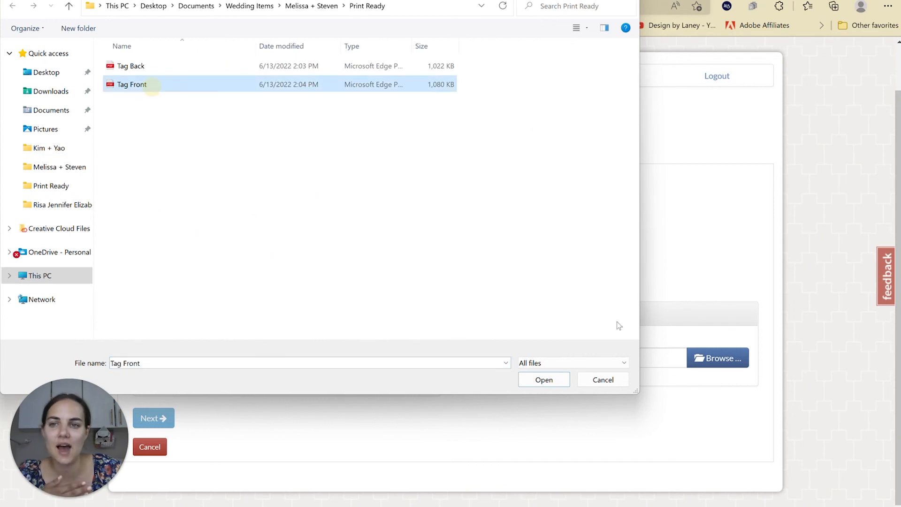
{"action": "left_click", "coordinate": [535, 380]}
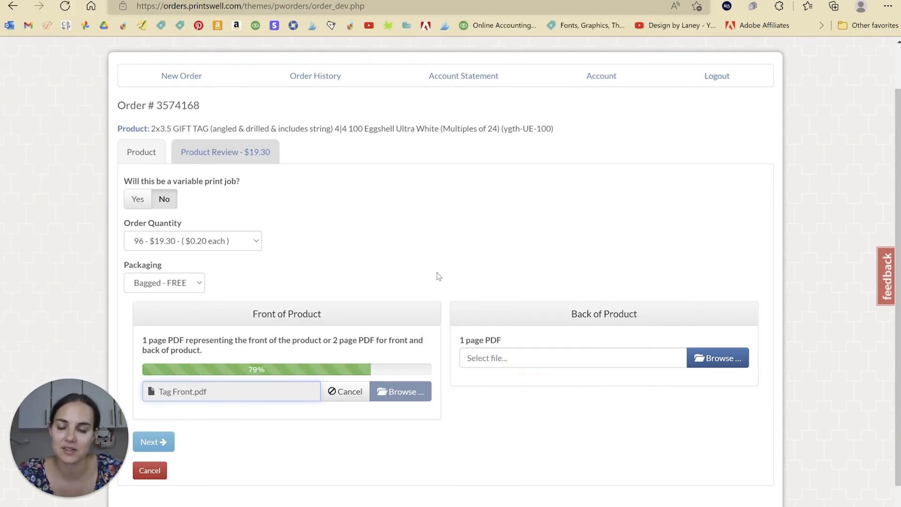
- Upload the Tag Back PDF from the Print Ready folder as the back of the product
{"action": "scroll", "coordinate": [722, 384], "scroll_direction": "down", "scroll_amount": 1}
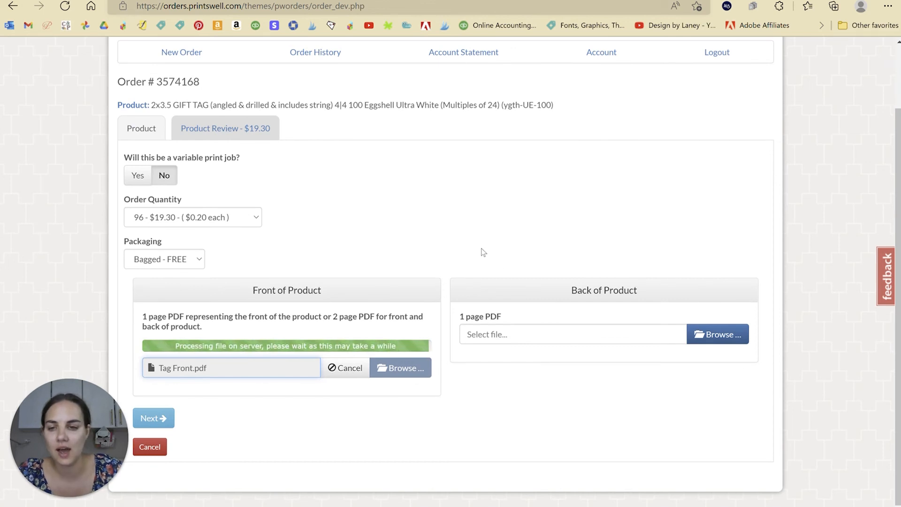
{"action": "scroll", "coordinate": [425, 249], "scroll_direction": "down", "scroll_amount": 5}
{"action": "scroll", "coordinate": [424, 220], "scroll_direction": "up", "scroll_amount": 3}
{"action": "left_click", "coordinate": [714, 225]}
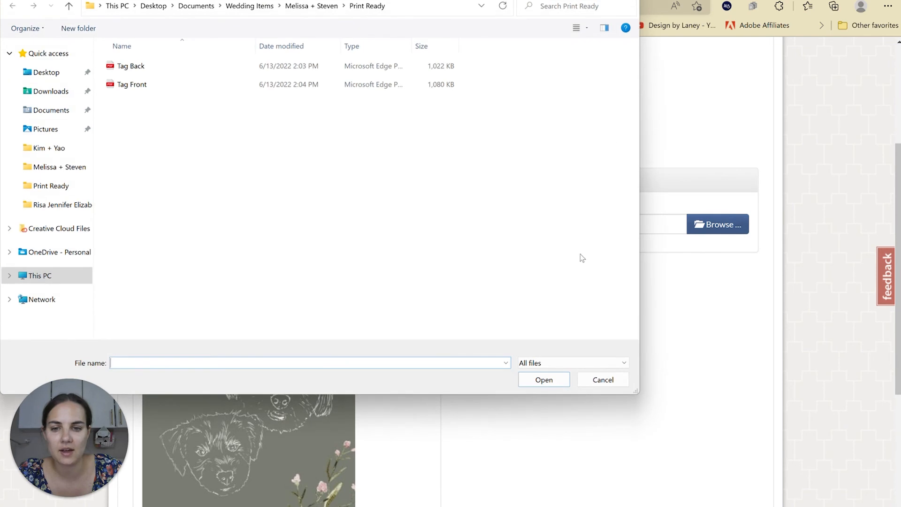
{"action": "left_click", "coordinate": [136, 66]}
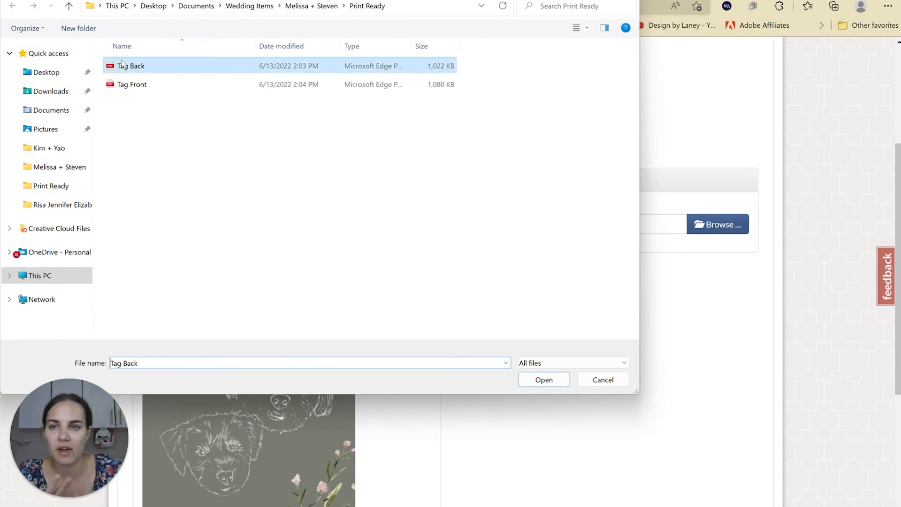
{"action": "left_click", "coordinate": [548, 385]}
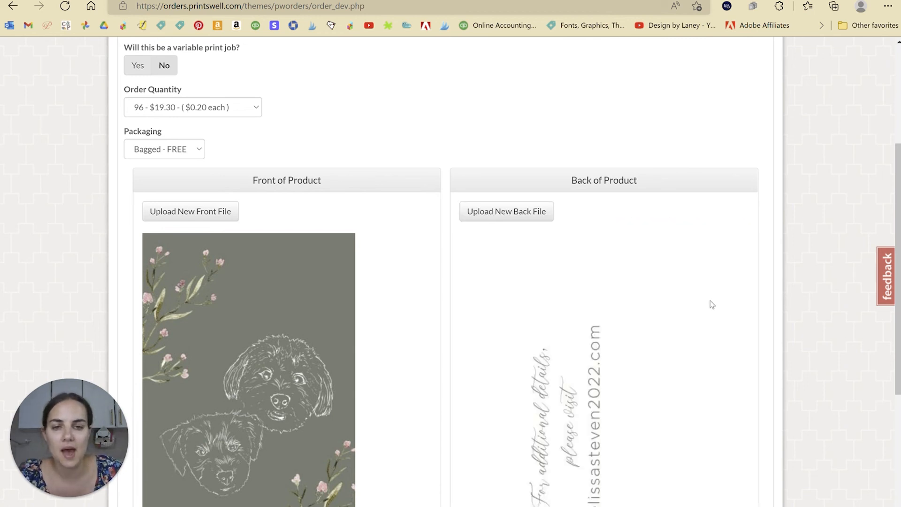
- Check the front and back artwork previews, continue to the product review, and add the gift tags to the cart
{"action": "scroll", "coordinate": [696, 280], "scroll_direction": "down", "scroll_amount": 5}
{"action": "scroll", "coordinate": [686, 262], "scroll_direction": "up", "scroll_amount": 2}
{"action": "scroll", "coordinate": [685, 265], "scroll_direction": "up", "scroll_amount": 2}
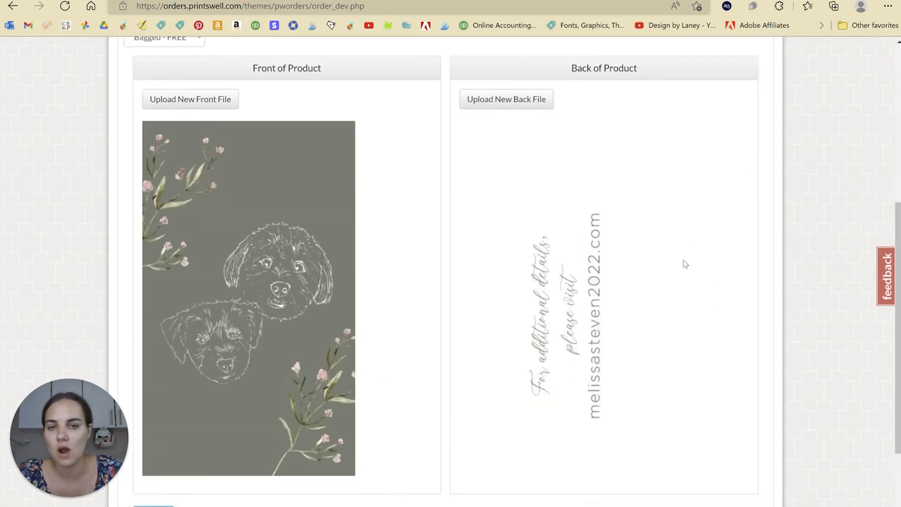
{"action": "scroll", "coordinate": [685, 264], "scroll_direction": "down", "scroll_amount": 4}
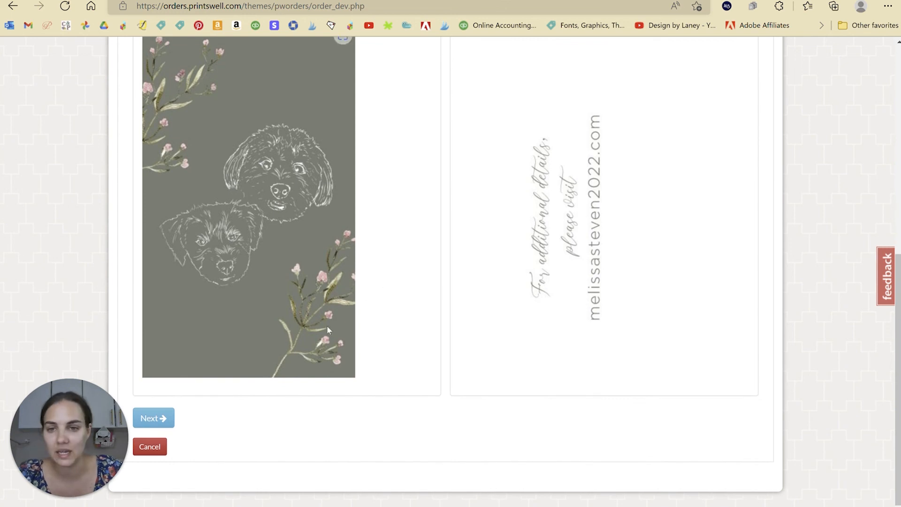
{"action": "left_click", "coordinate": [158, 418]}
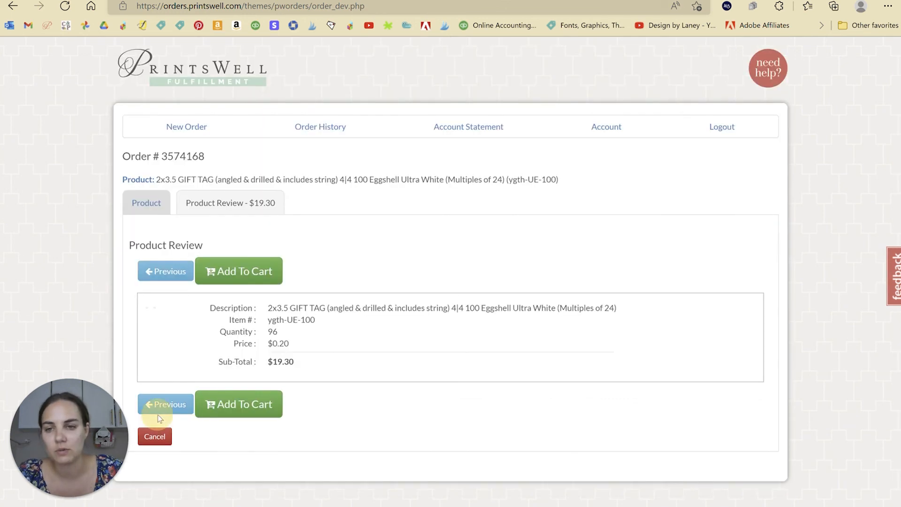
{"action": "left_click", "coordinate": [232, 277]}
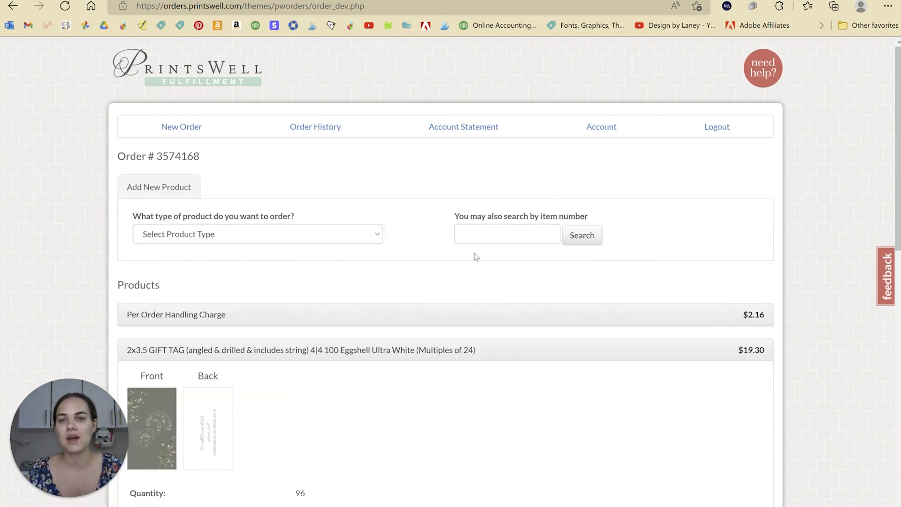
- Look through the product types offered for a further item, and close the list without choosing one
{"action": "scroll", "coordinate": [475, 257], "scroll_direction": "down", "scroll_amount": 3}
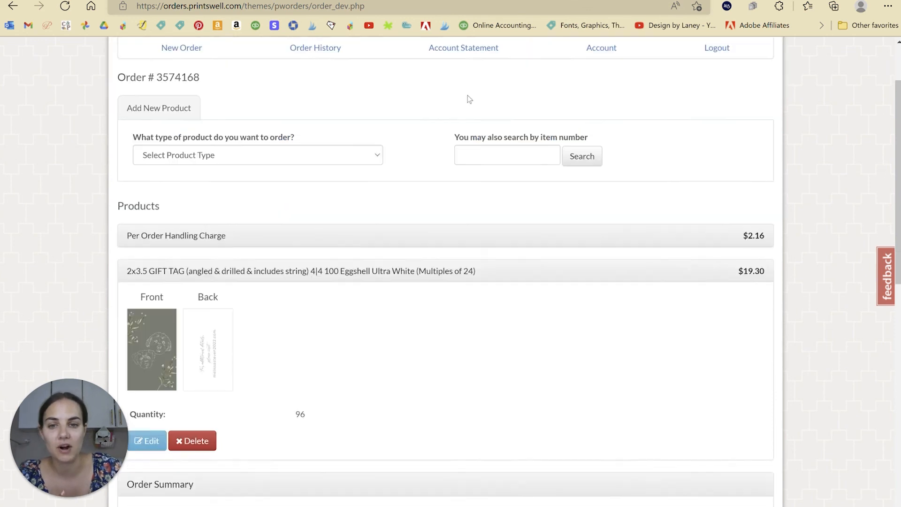
{"action": "left_click", "coordinate": [371, 90]}
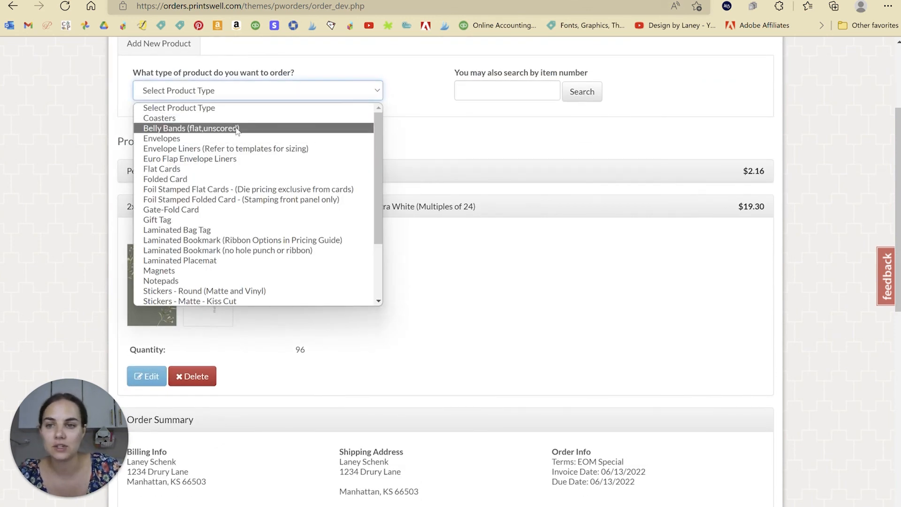
{"action": "scroll", "coordinate": [237, 158], "scroll_direction": "down", "scroll_amount": 4}
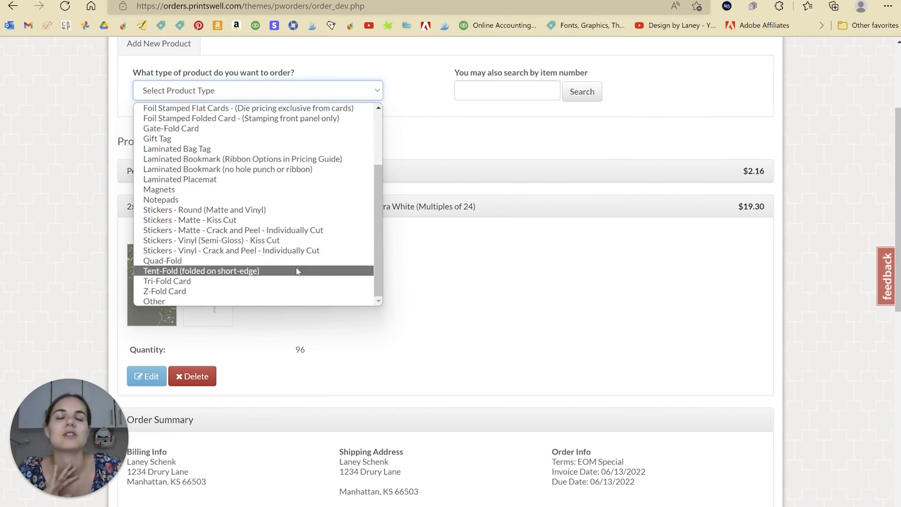
{"action": "left_click", "coordinate": [440, 123]}
{"action": "scroll", "coordinate": [438, 157], "scroll_direction": "up", "scroll_amount": 1}
{"action": "scroll", "coordinate": [437, 178], "scroll_direction": "down", "scroll_amount": 1}
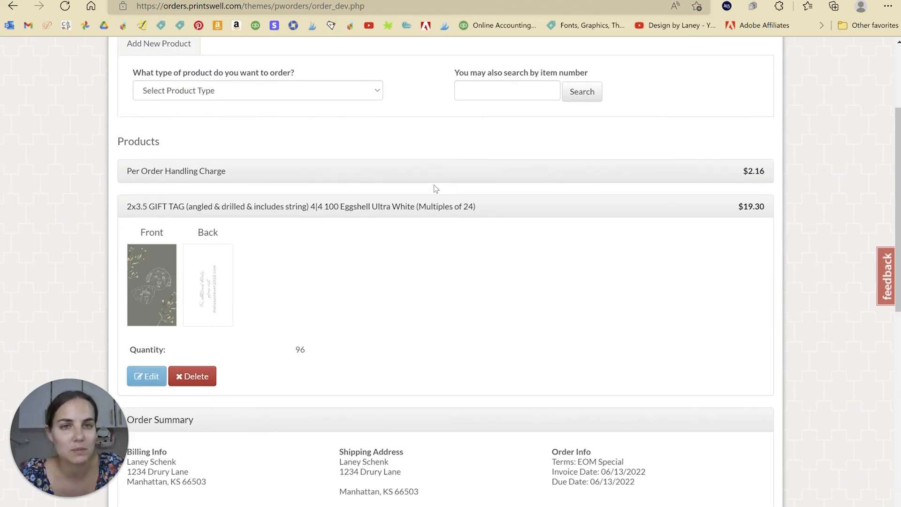